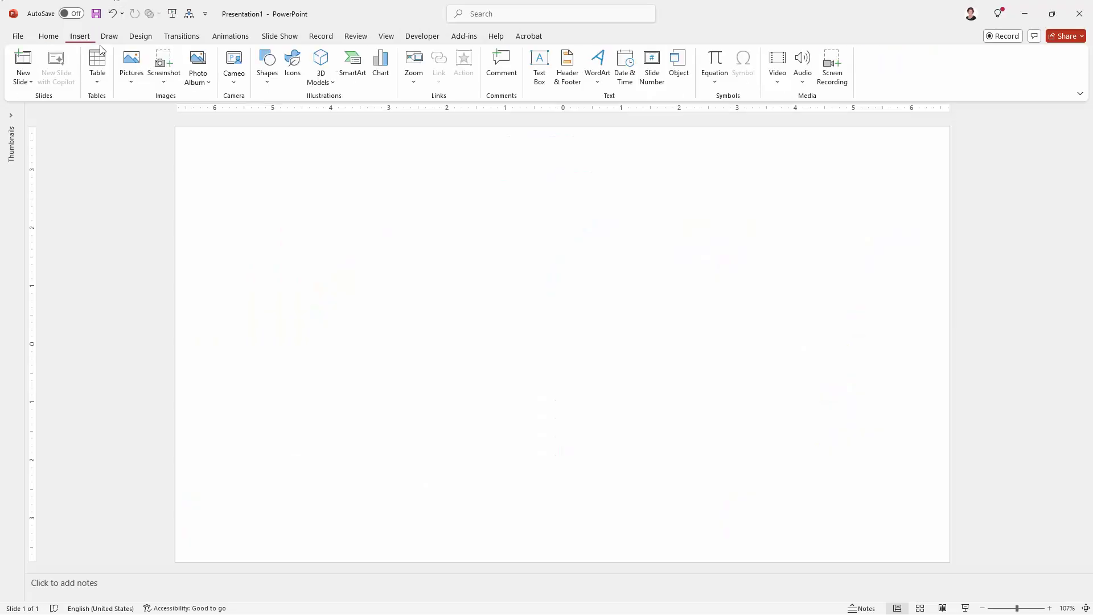
Insert the two-cows photo from this device, shrink it to about 5.85 by 3.29 inches, and move it lower-left
click(141, 77)
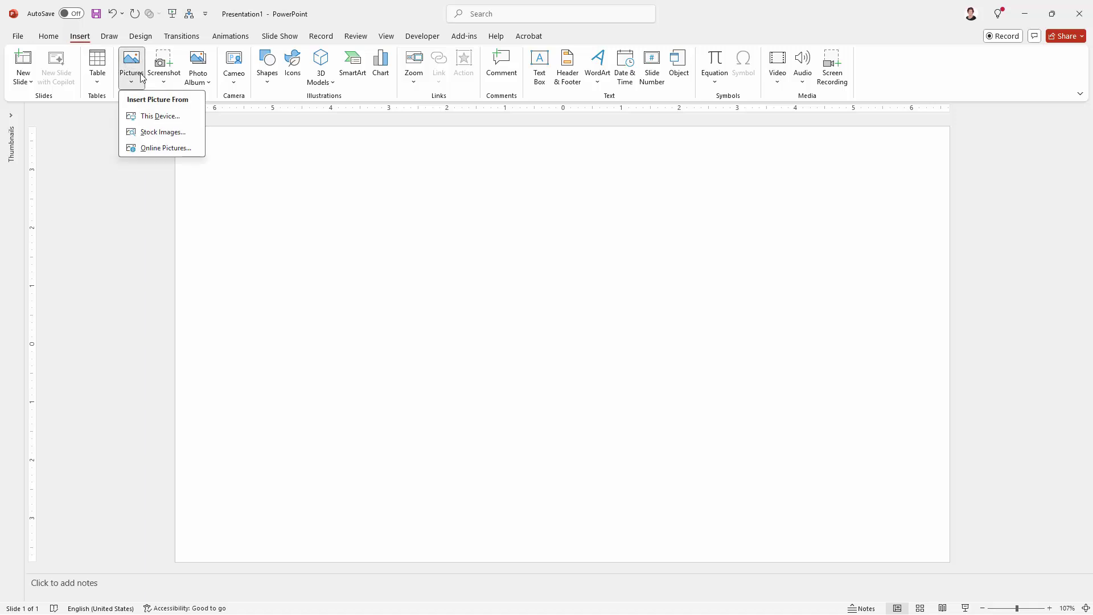
click(160, 117)
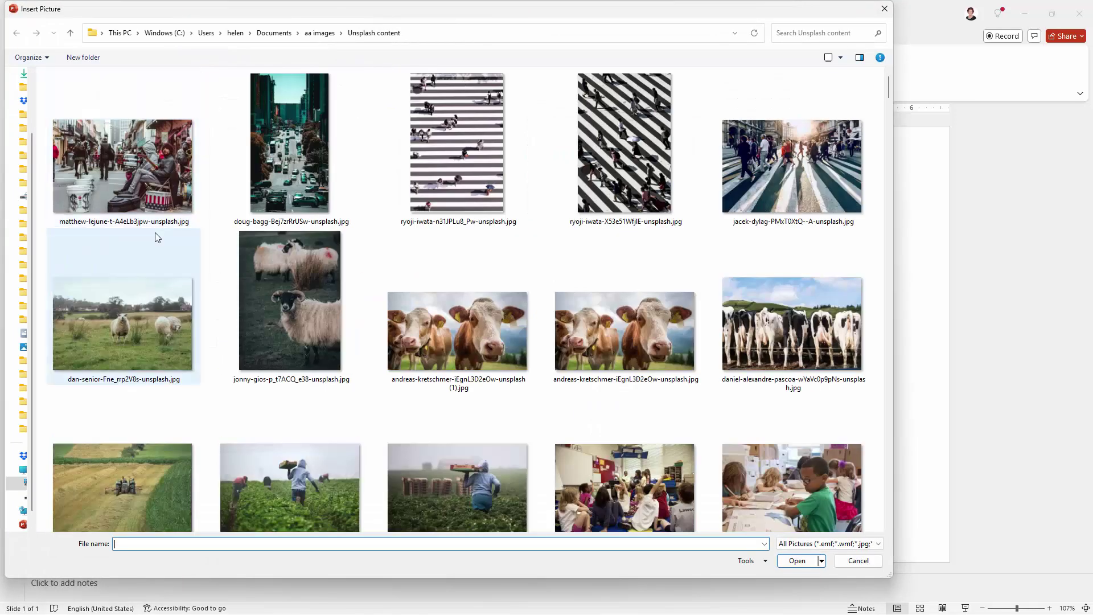
double_click(469, 332)
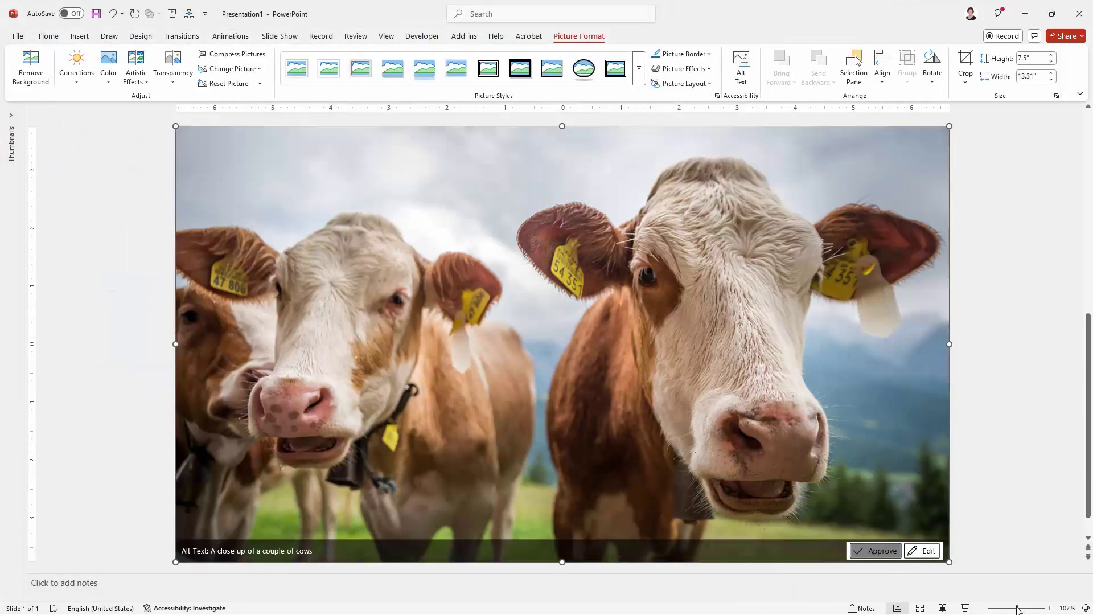
drag(949, 561, 512, 317)
drag(386, 248, 391, 358)
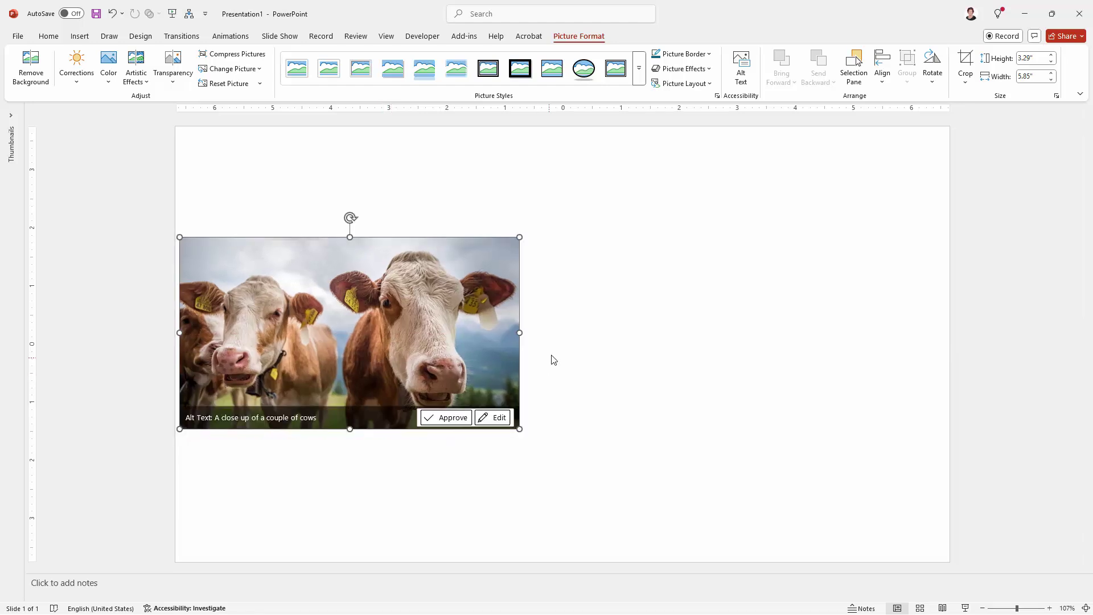
click(571, 346)
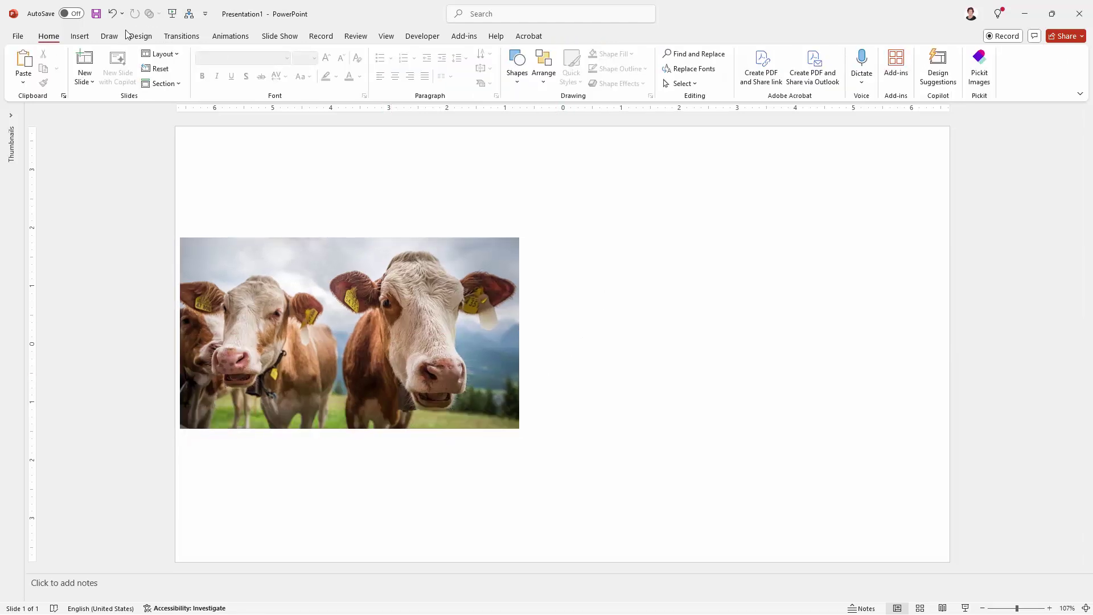
Draw an Arrow: Pentagon shape to the right of the cow photo
click(78, 36)
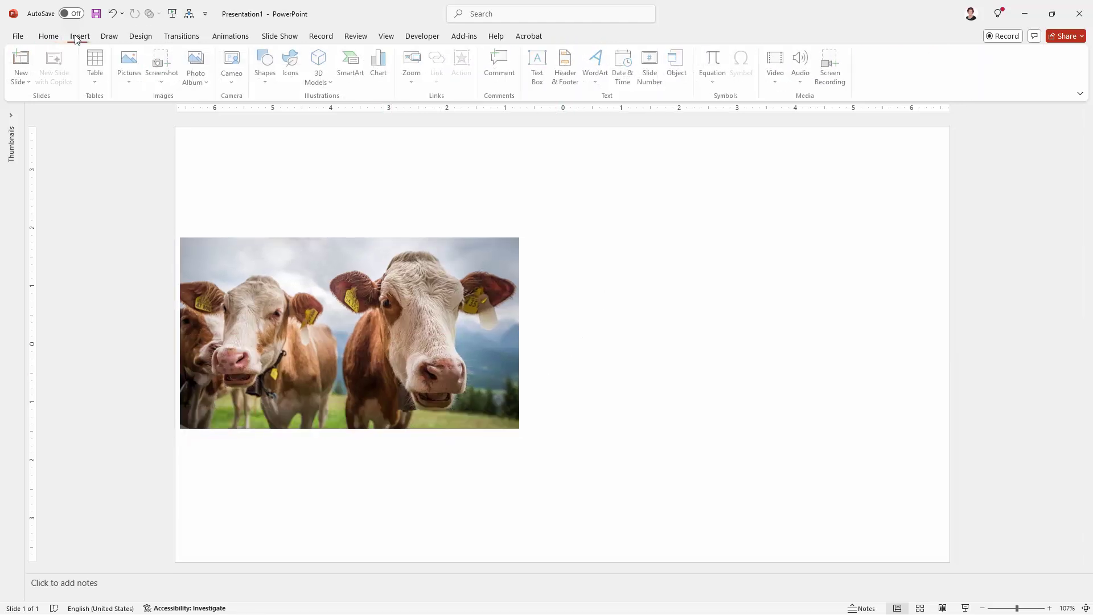
click(267, 80)
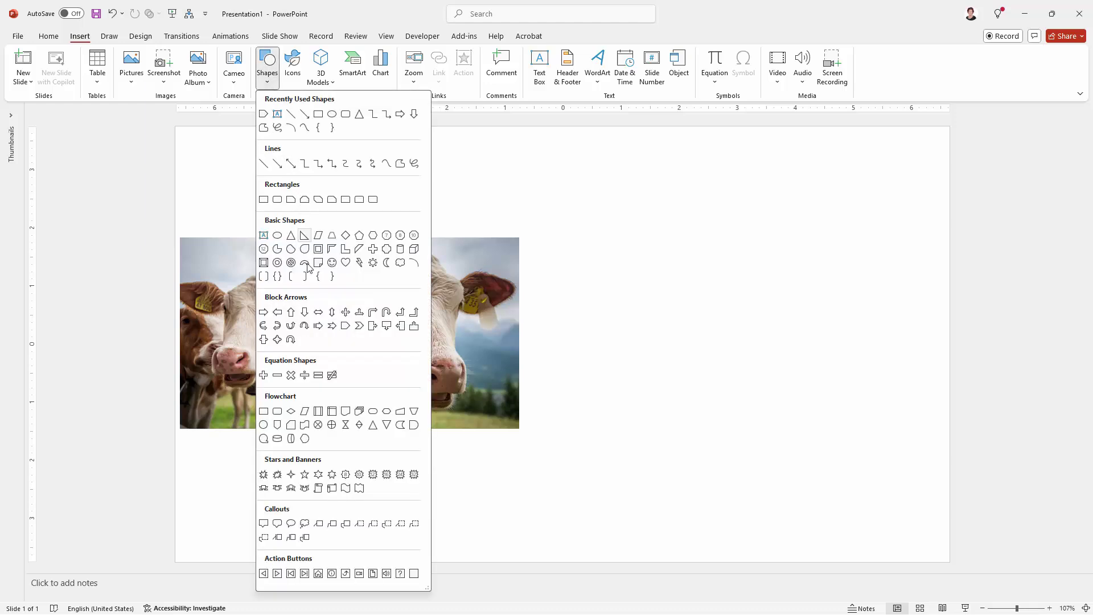
click(345, 326)
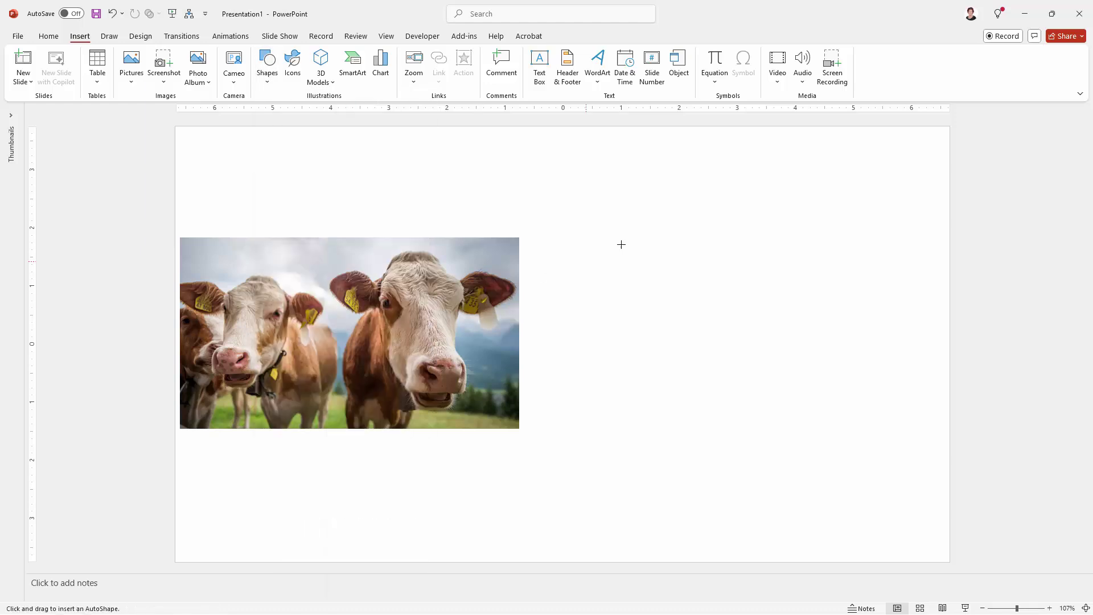
drag(638, 226, 869, 417)
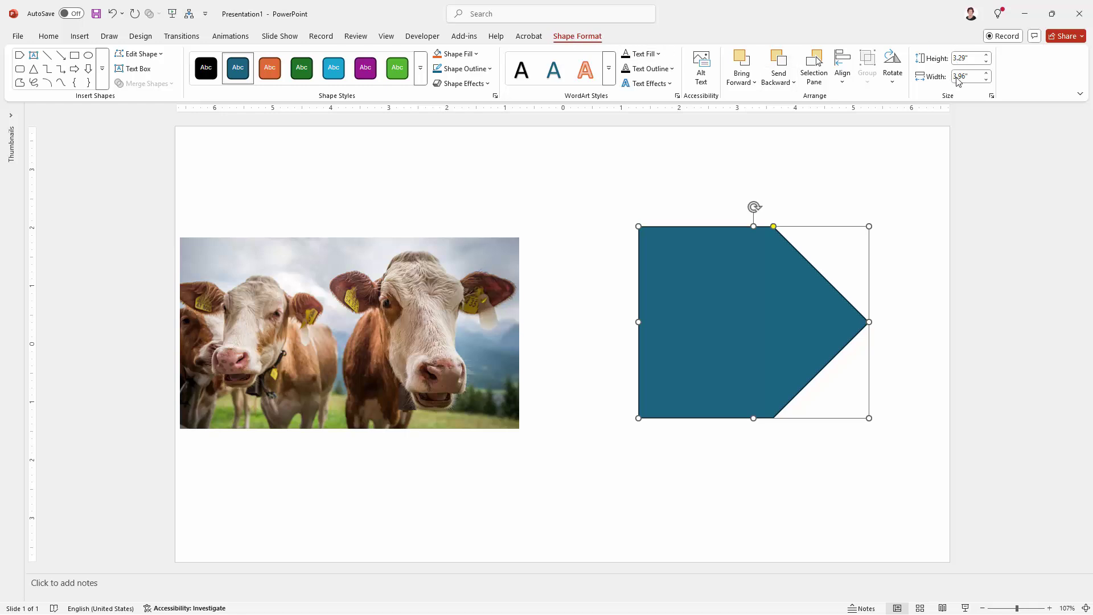
Set the pentagon arrow's height and width to 3.96 inches
click(976, 60)
text(3.96)
click(974, 75)
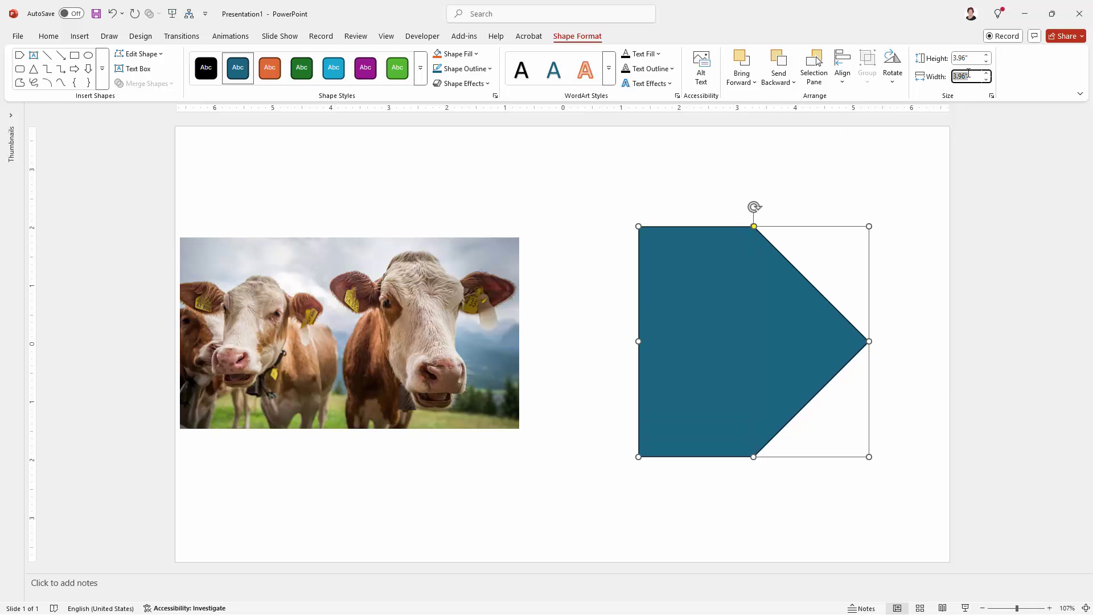
click(904, 304)
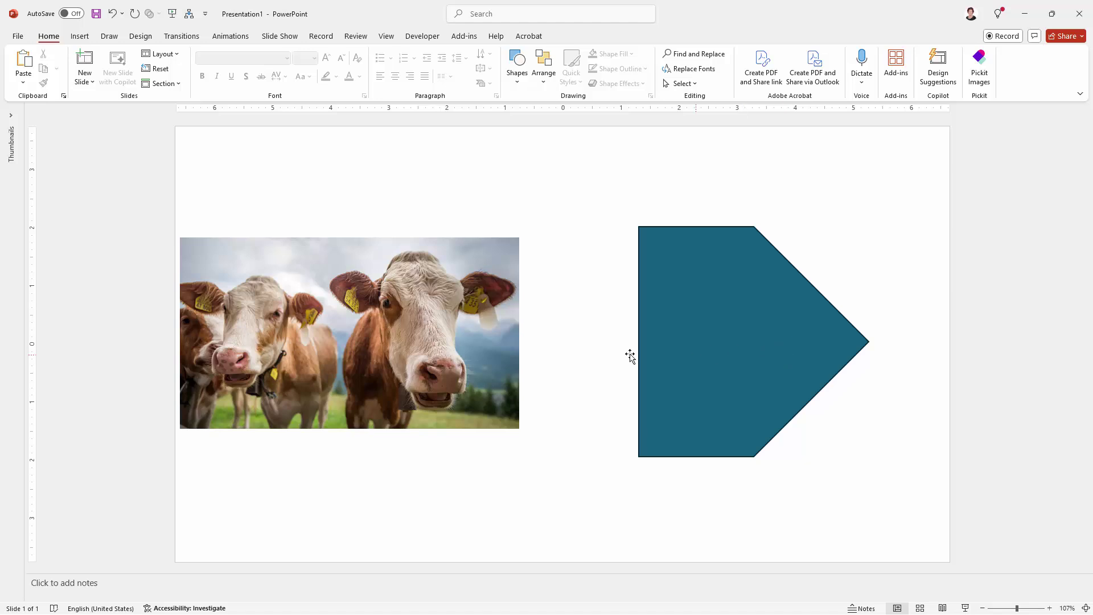
Copy the cow photo to the clipboard
click(476, 339)
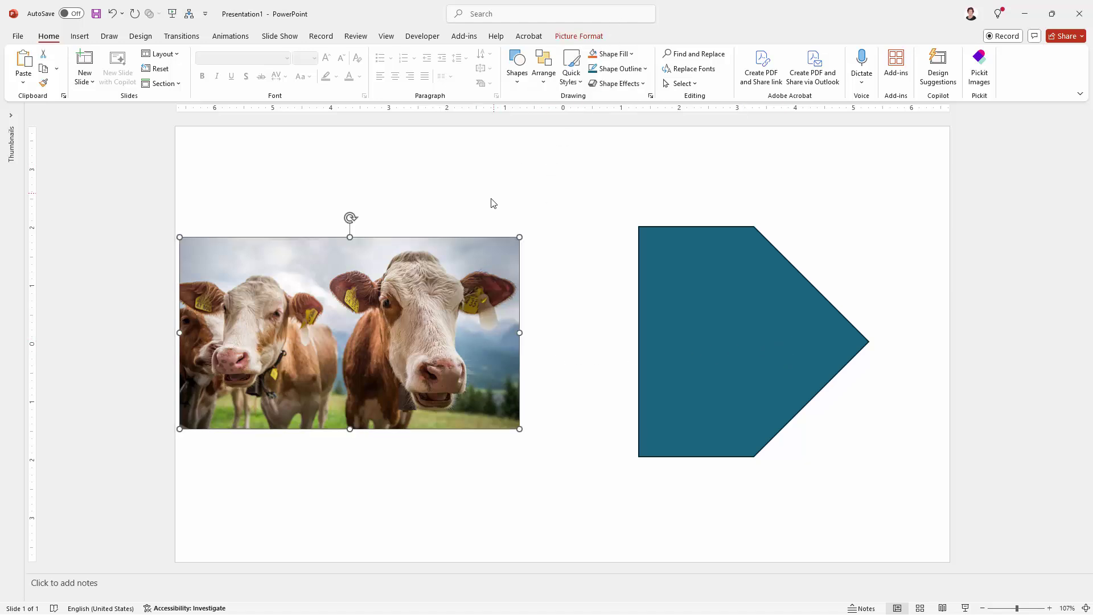
right_click(429, 286)
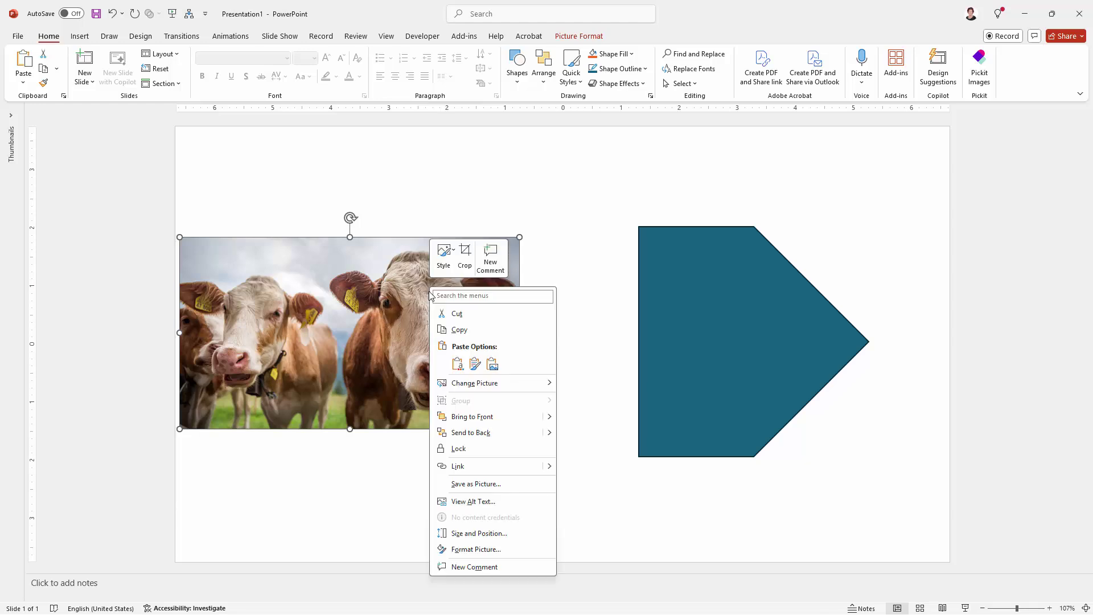
click(466, 331)
Fill the pentagon with the clipboard cow photo via Format Shape, then undo back to solid teal
click(727, 326)
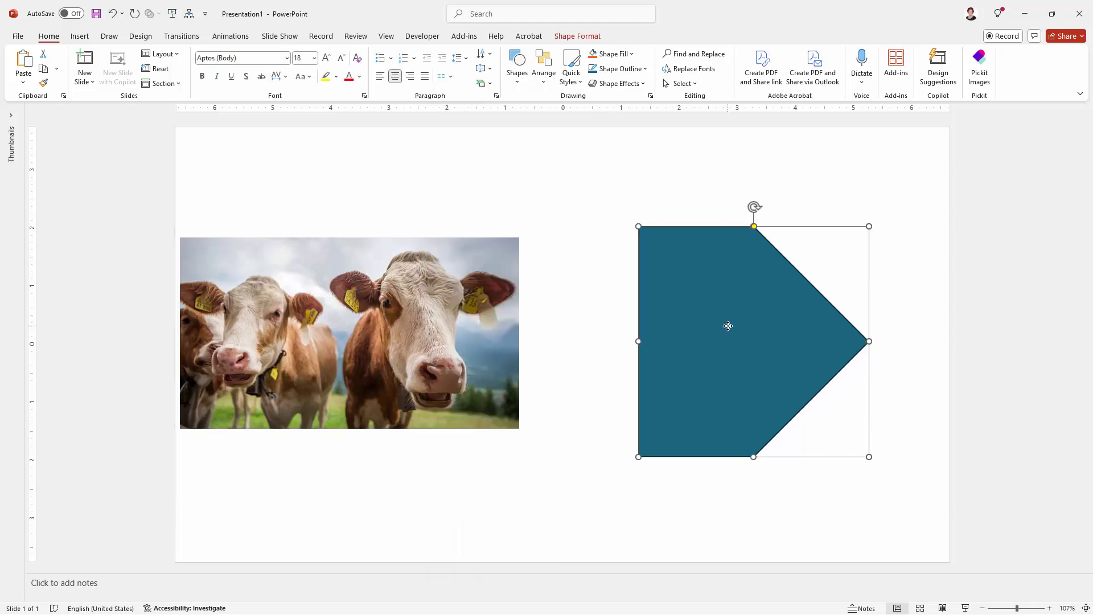
right_click(727, 326)
click(766, 297)
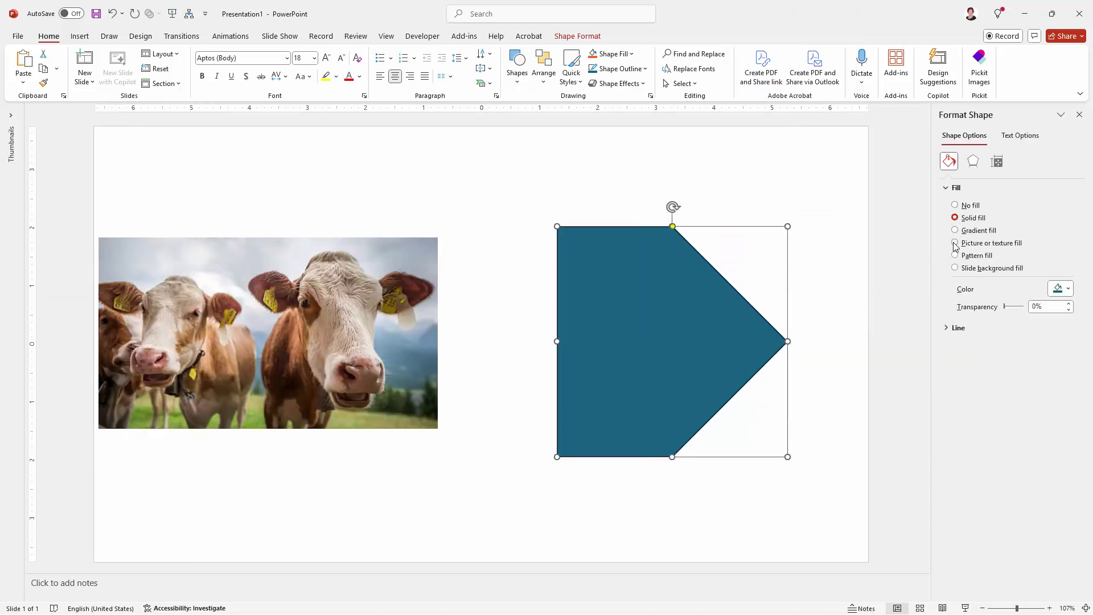
click(955, 244)
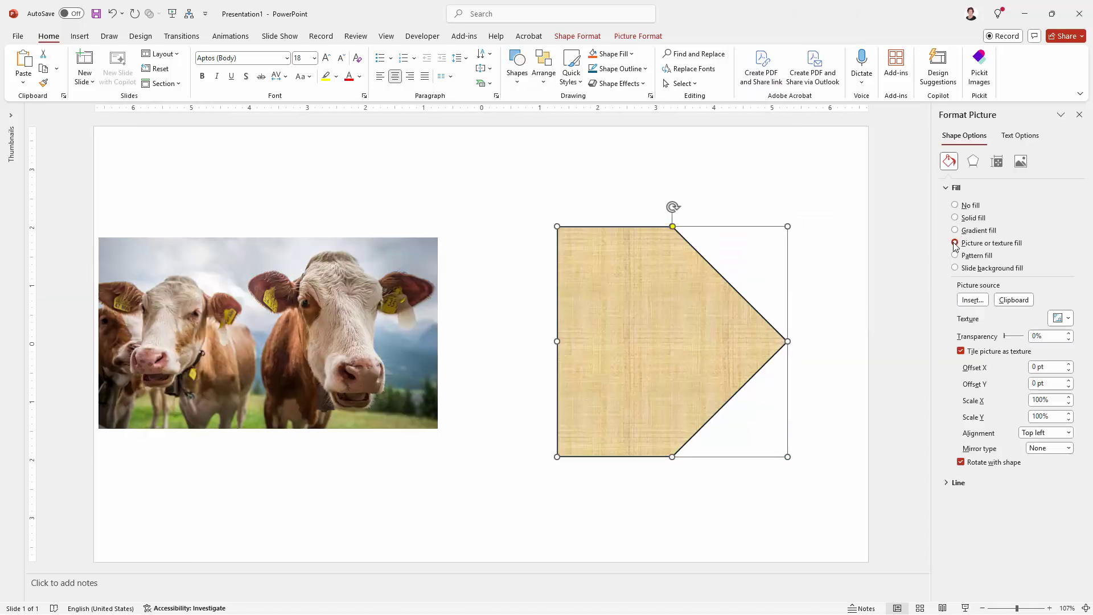
click(1017, 302)
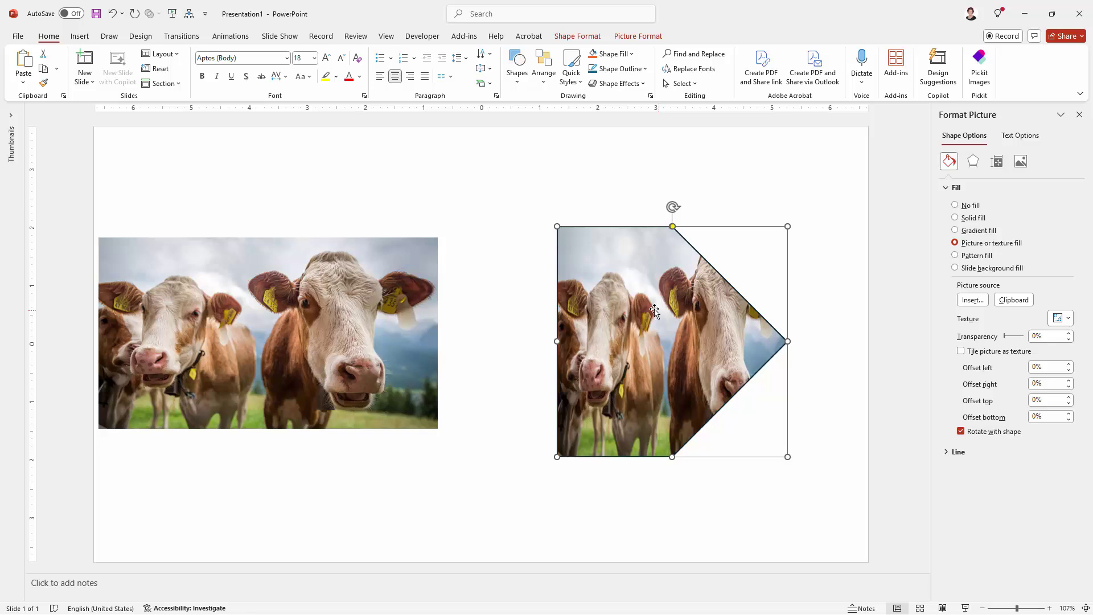
key(ctrl+z)
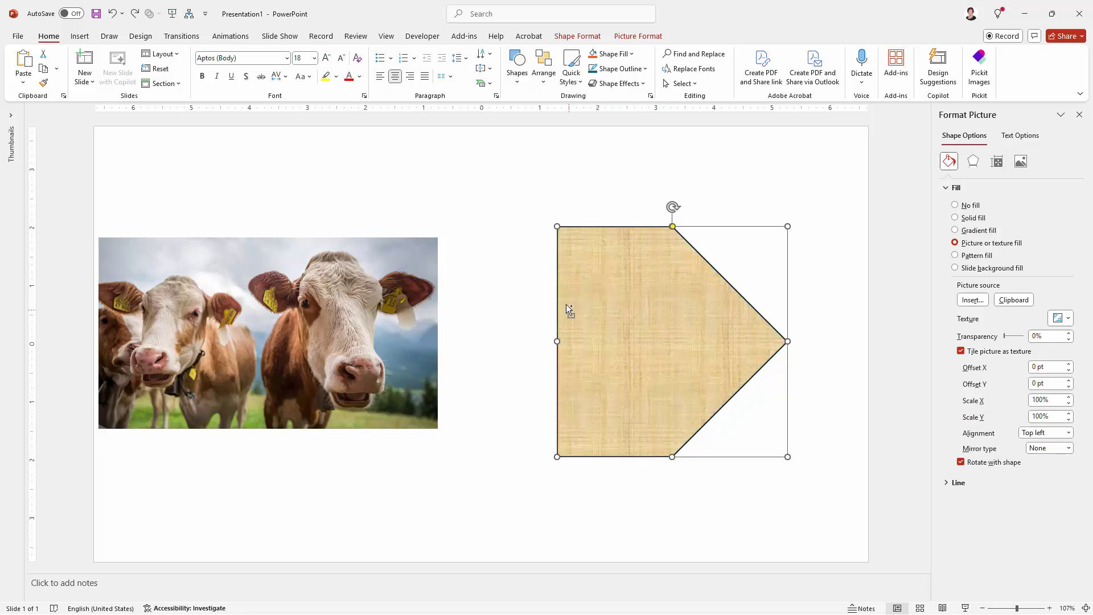
key(ctrl+z)
Nudge the cow photo up-right, crop it to Arrow: Pentagon, and undo a trial narrowing
click(508, 300)
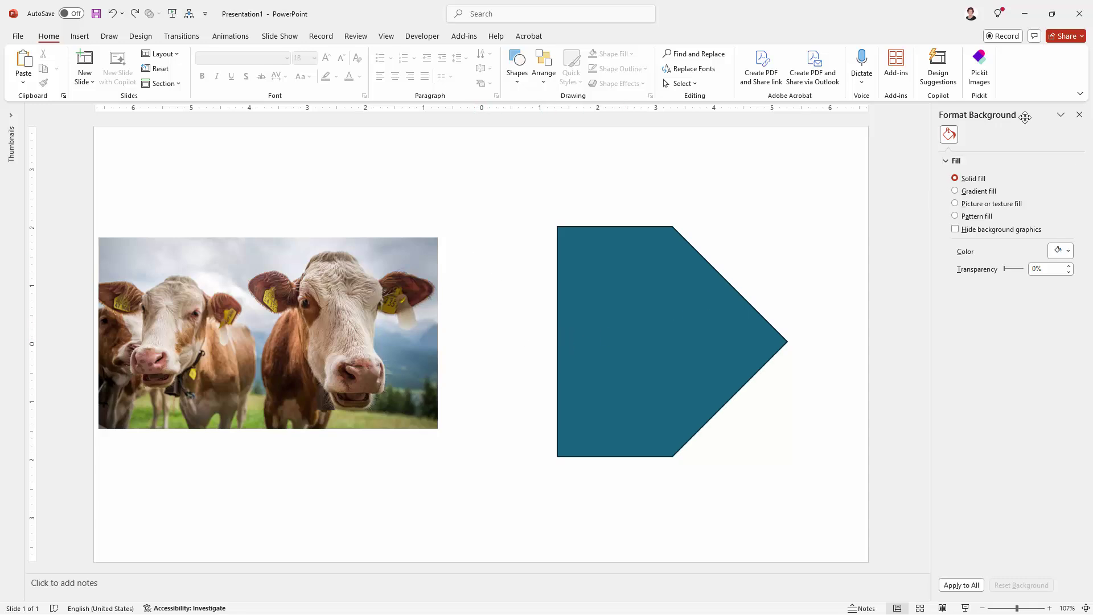
drag(327, 333, 351, 321)
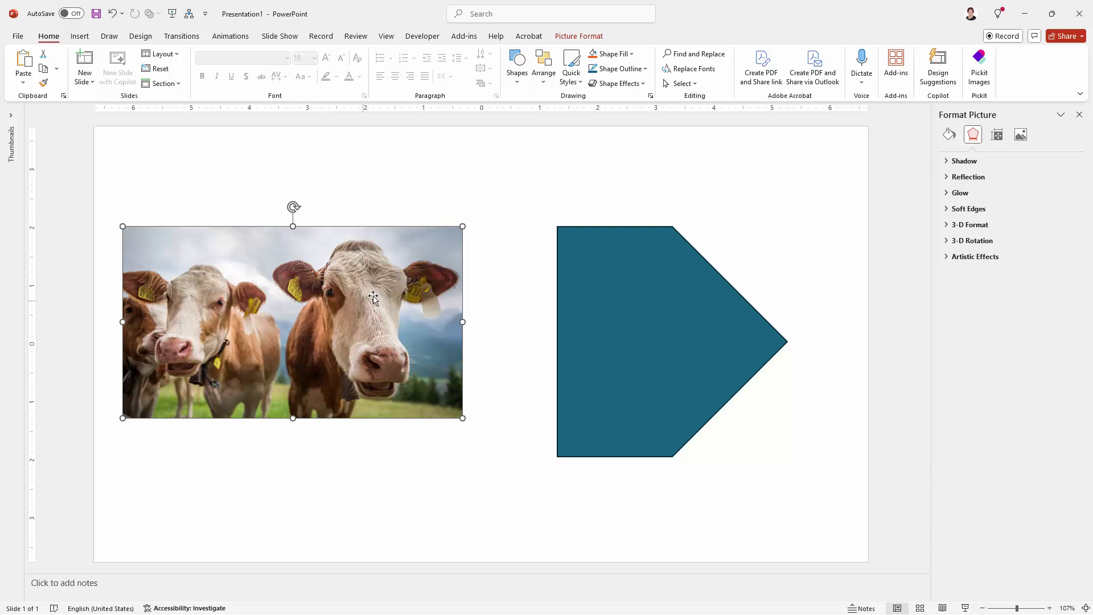
click(589, 36)
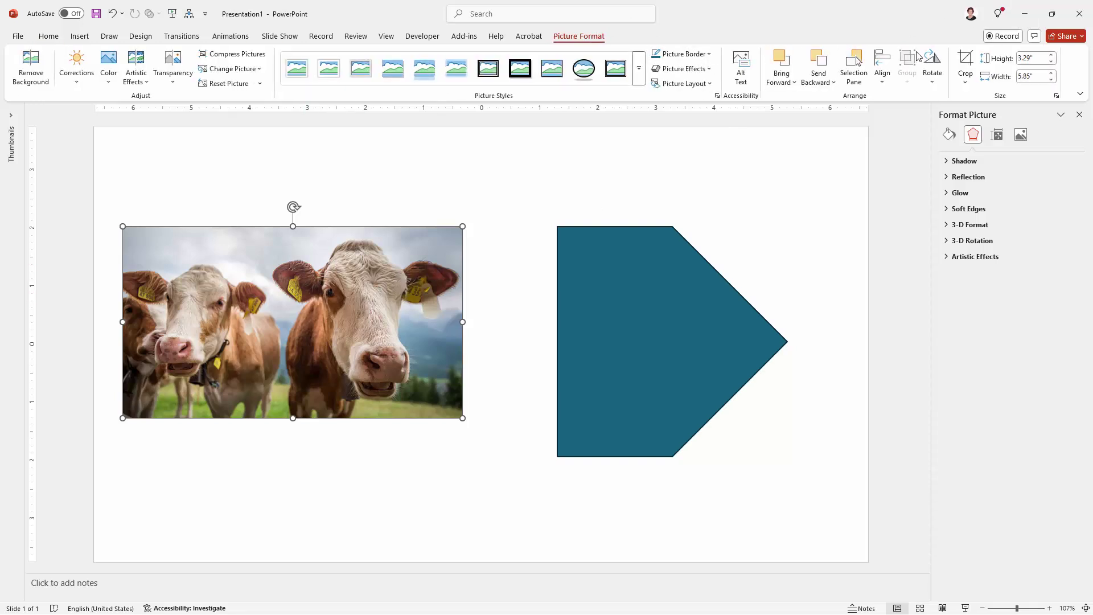
click(966, 79)
mouse_move(996, 114)
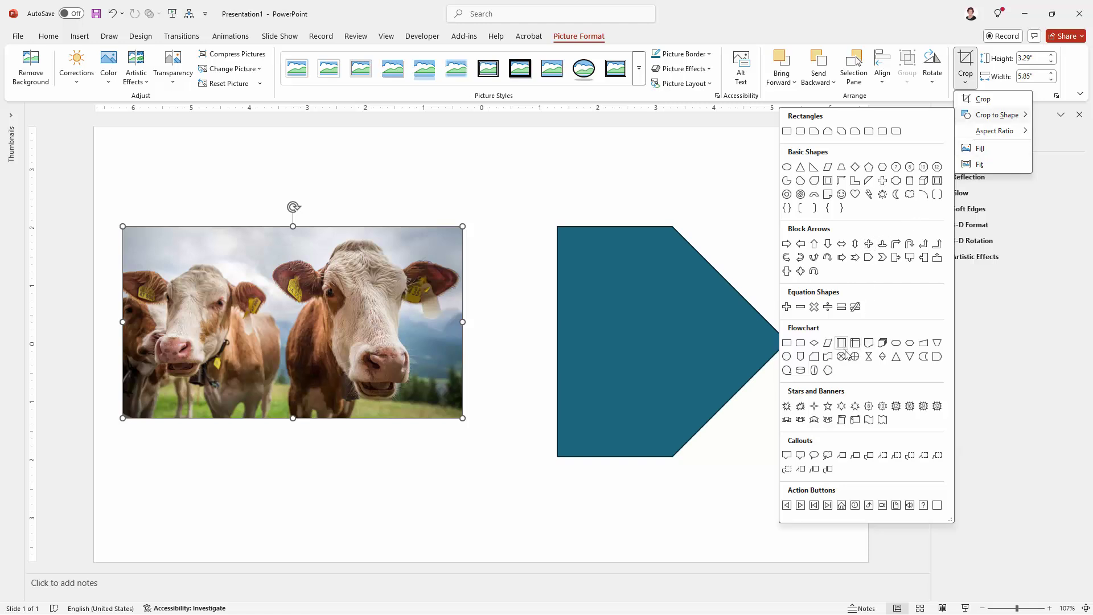
click(869, 259)
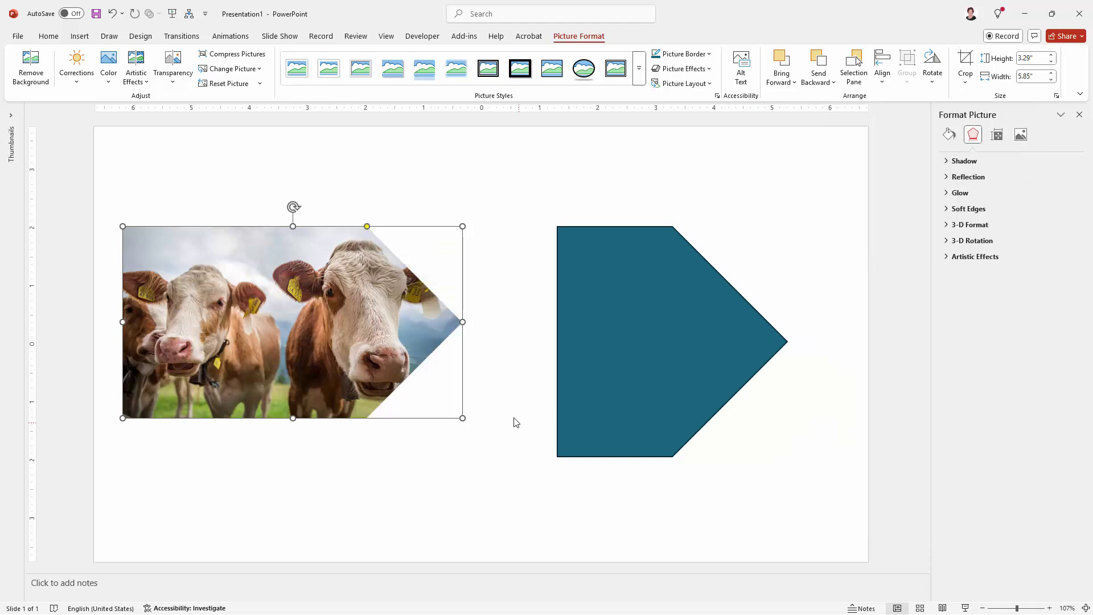
drag(461, 322, 397, 322)
key(ctrl+z)
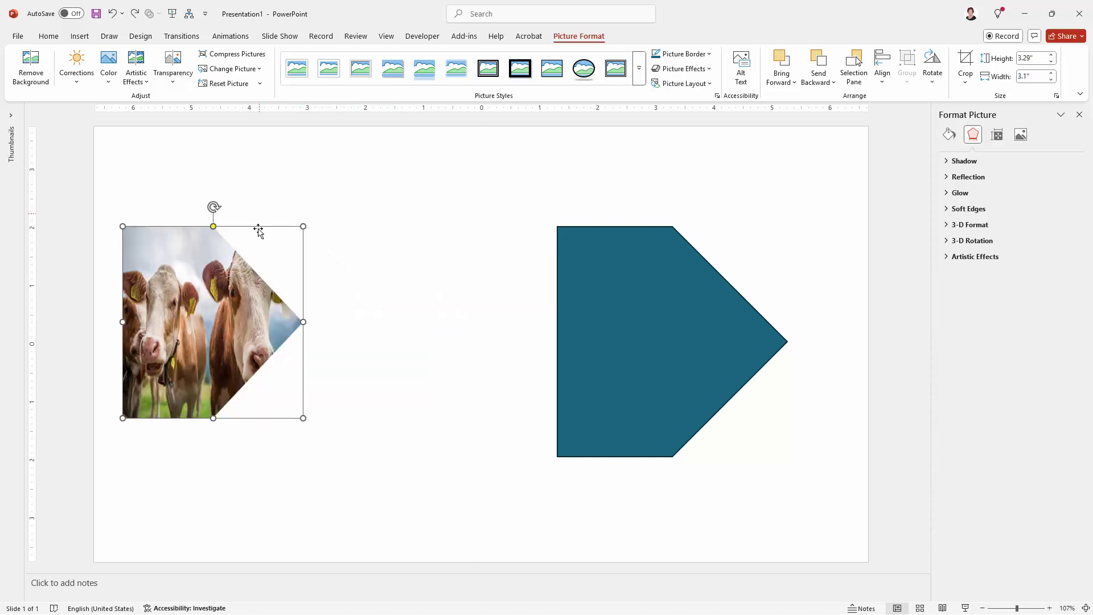
Undo twice to remove the pentagon crop, then reselect the rectangular cow photo
key(ctrl+z)
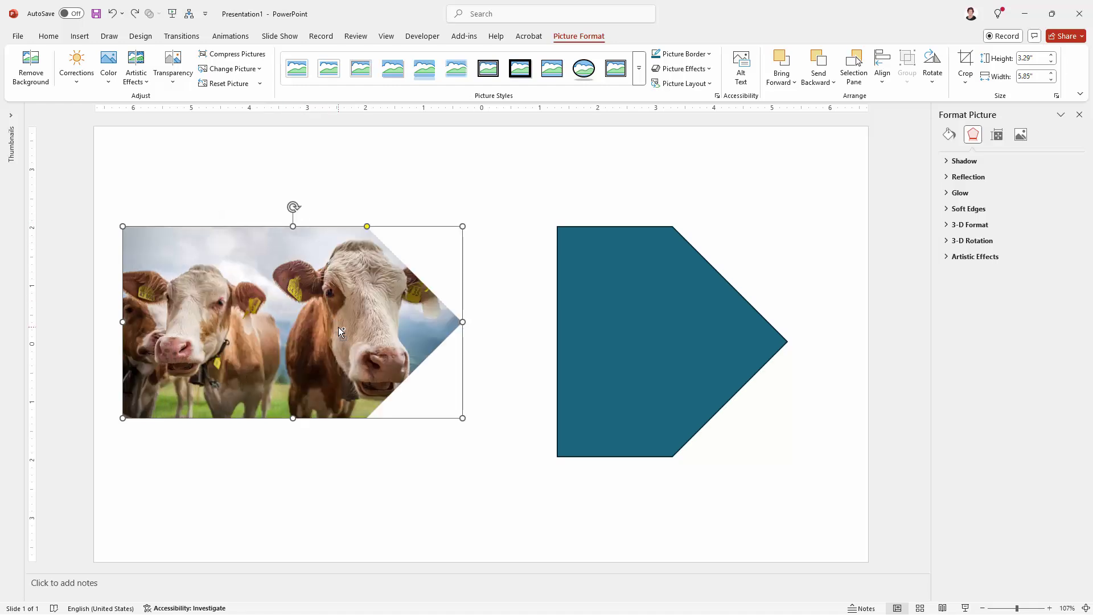
key(ctrl+z)
click(348, 438)
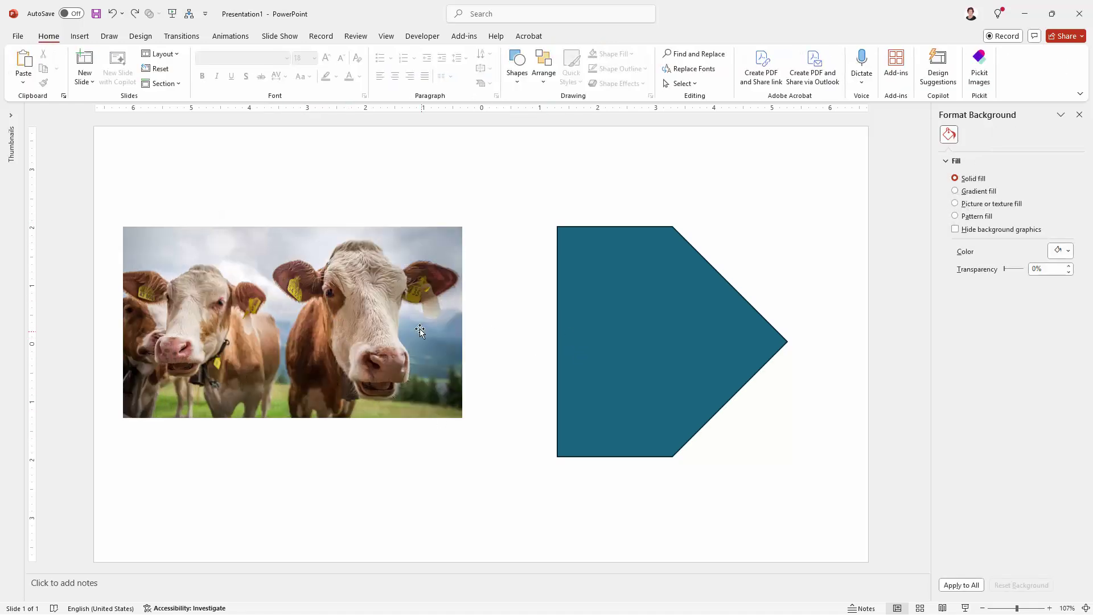
click(340, 340)
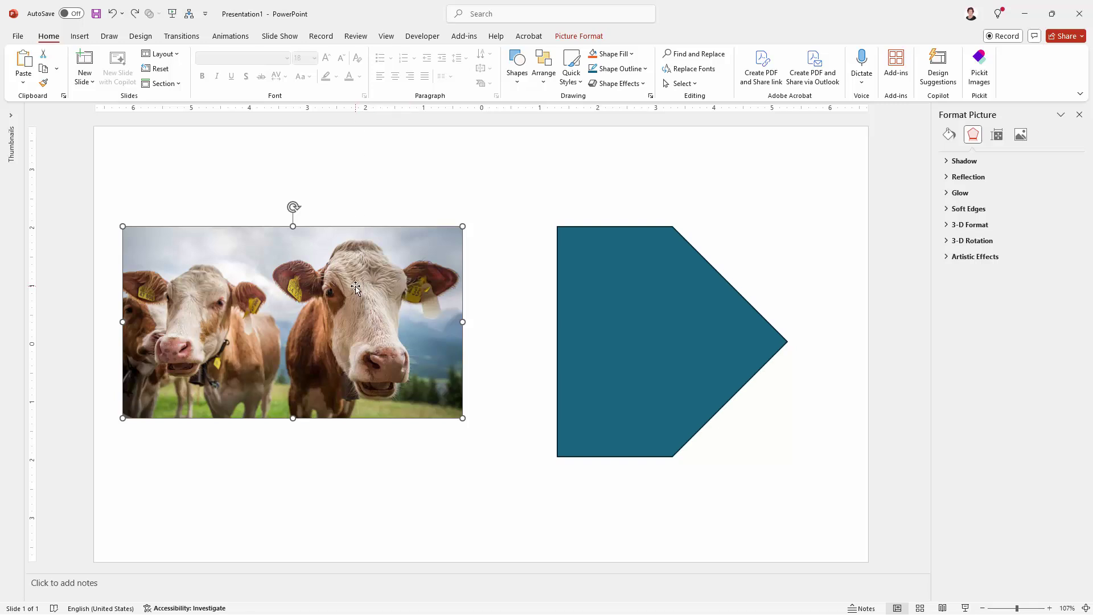
Crop the cow photo to a 1:1 square of 3.29 inches, framing the front cow
click(584, 39)
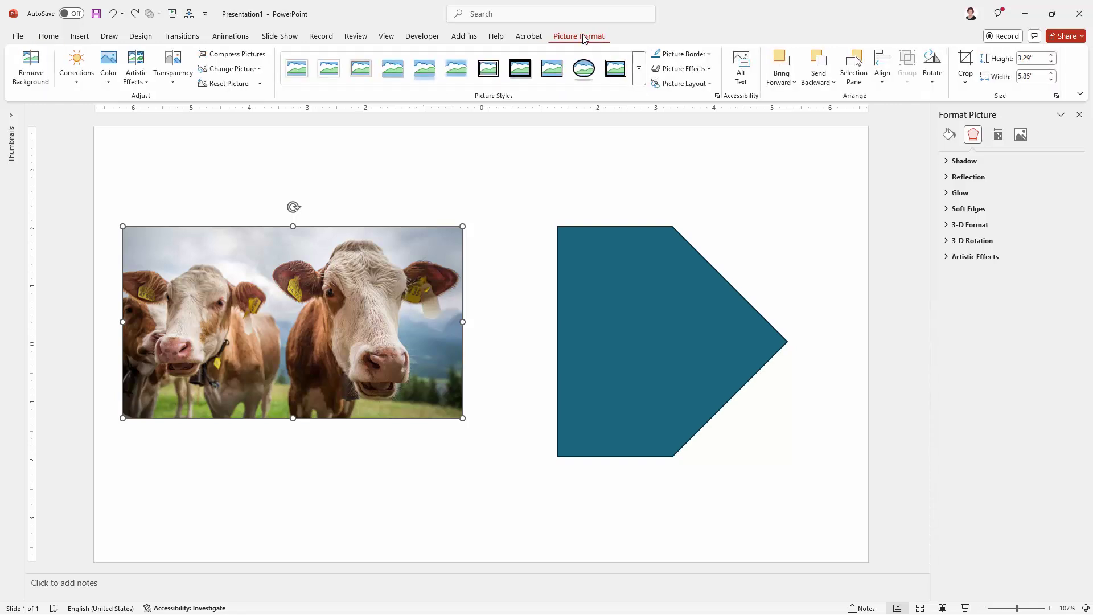
click(966, 83)
mouse_move(991, 134)
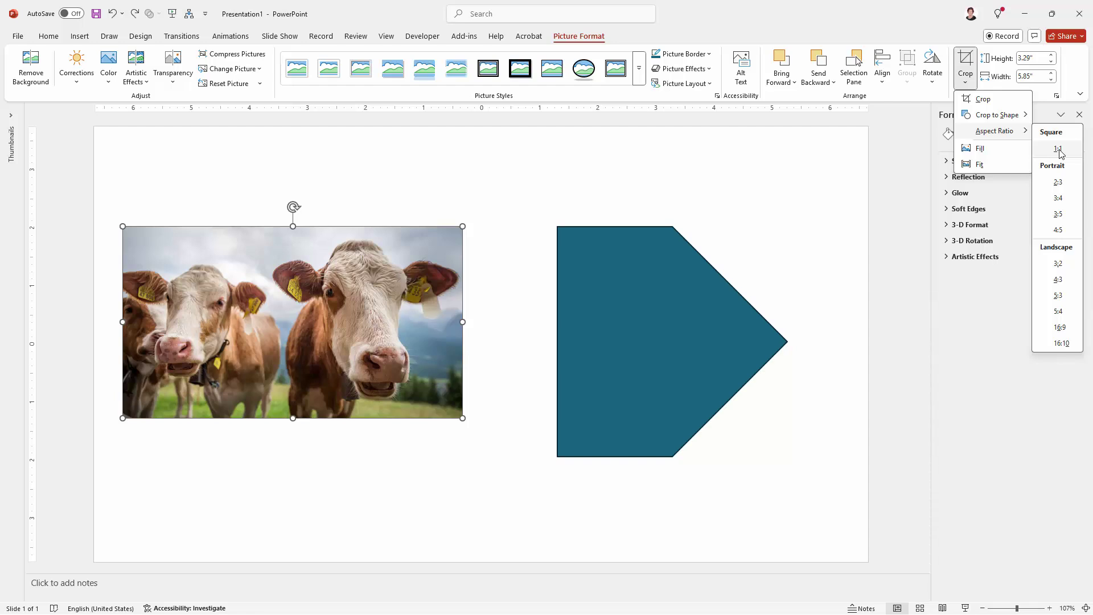
click(1058, 150)
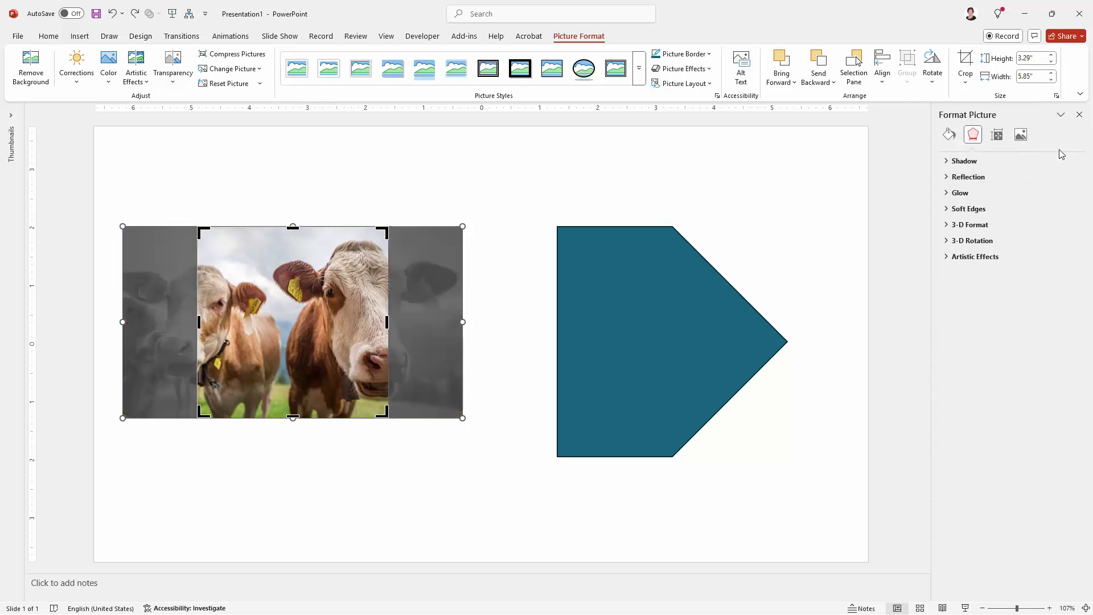
drag(333, 358, 257, 357)
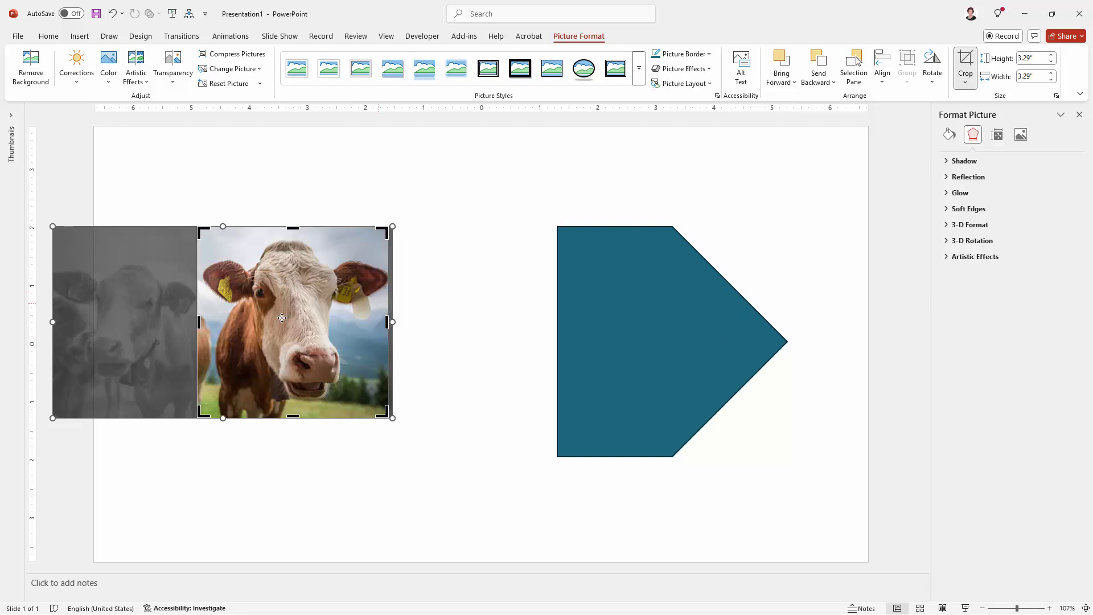
drag(265, 329, 341, 342)
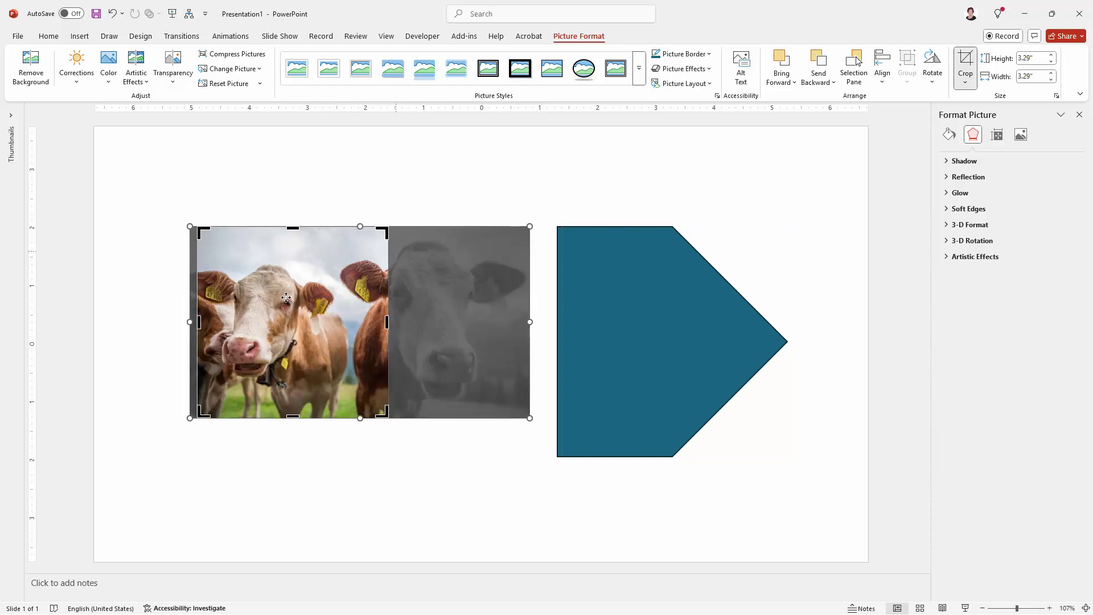
click(967, 59)
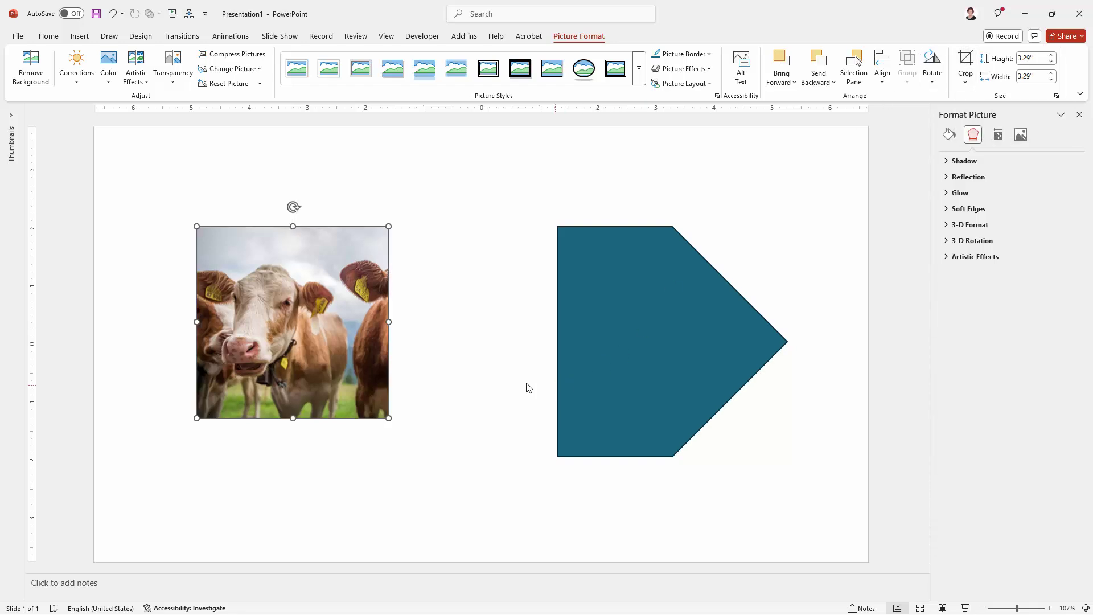
click(458, 389)
Nudge the square photo, then switch the pentagon arrow to Picture or texture fill in Format Shape
mouse_move(280, 376)
mouse_down()
mouse_move(296, 396)
mouse_move(296, 383)
mouse_up()
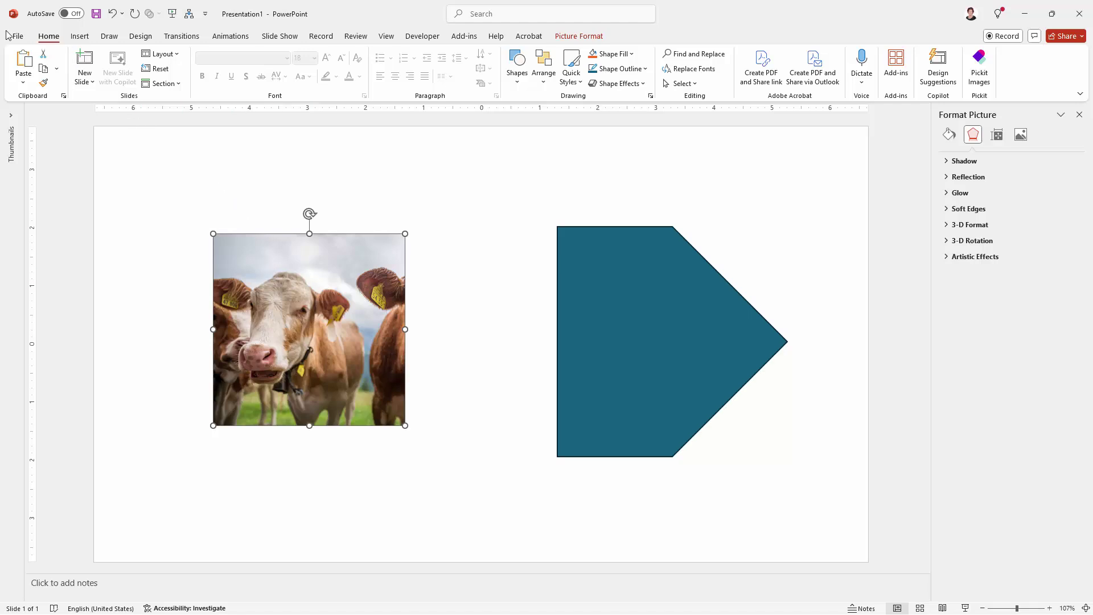
click(640, 308)
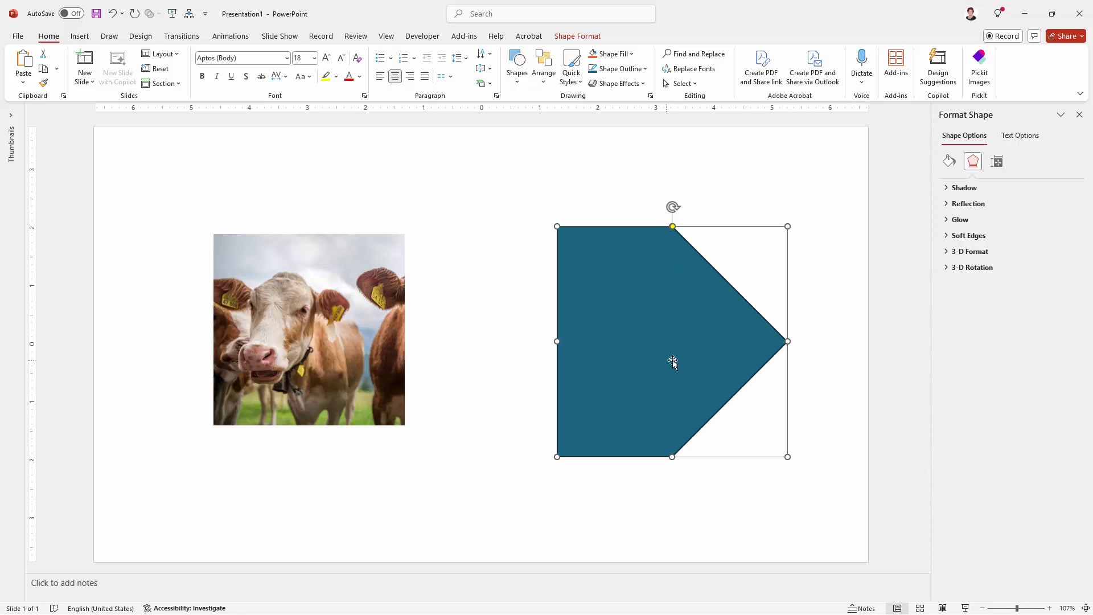
right_click(658, 344)
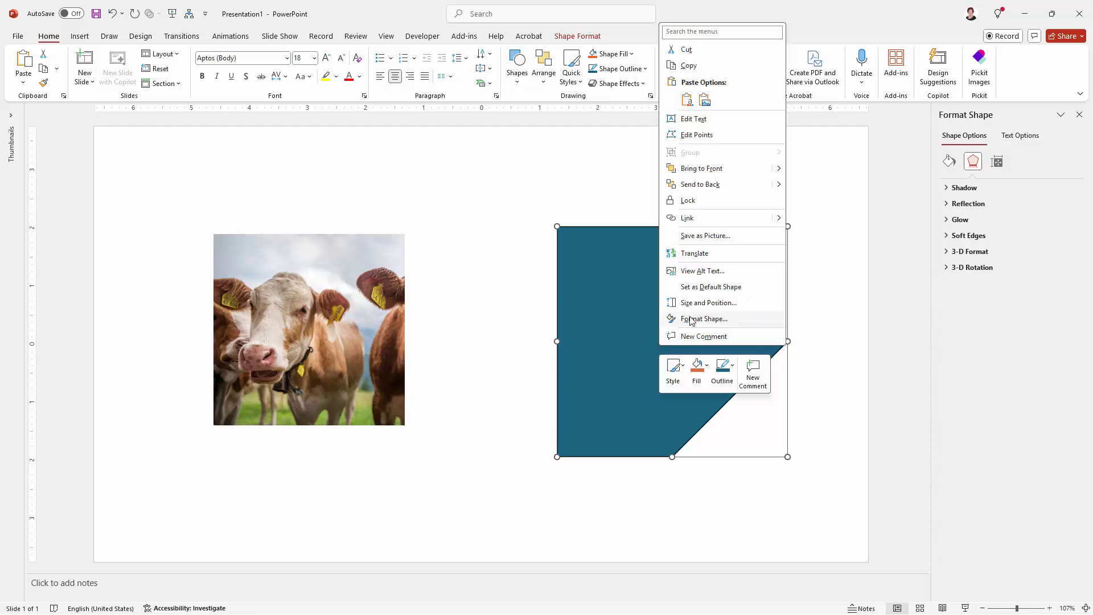
click(692, 319)
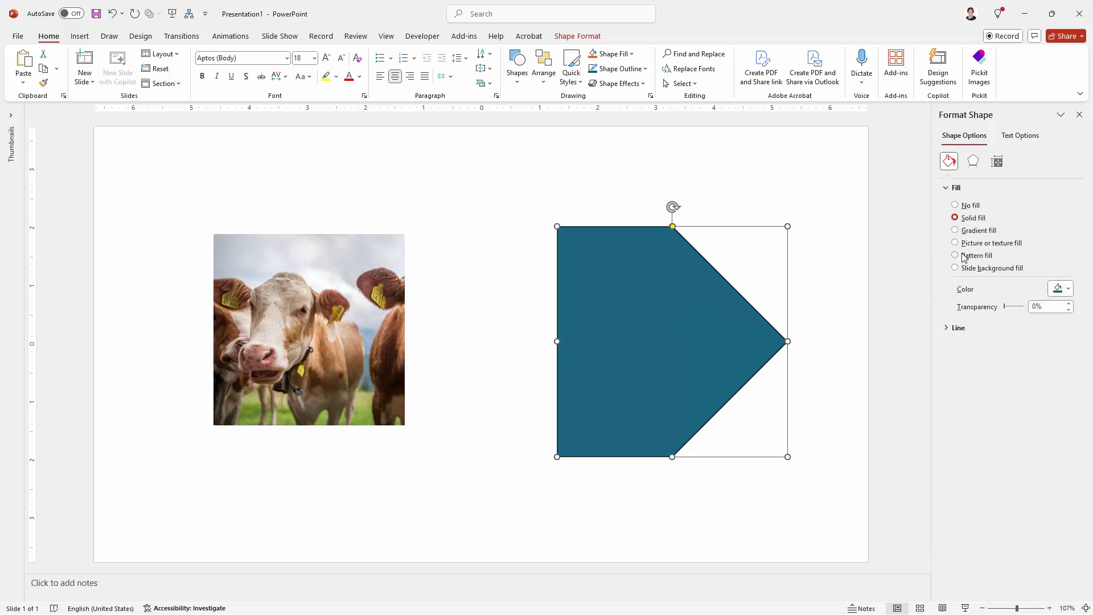
click(955, 243)
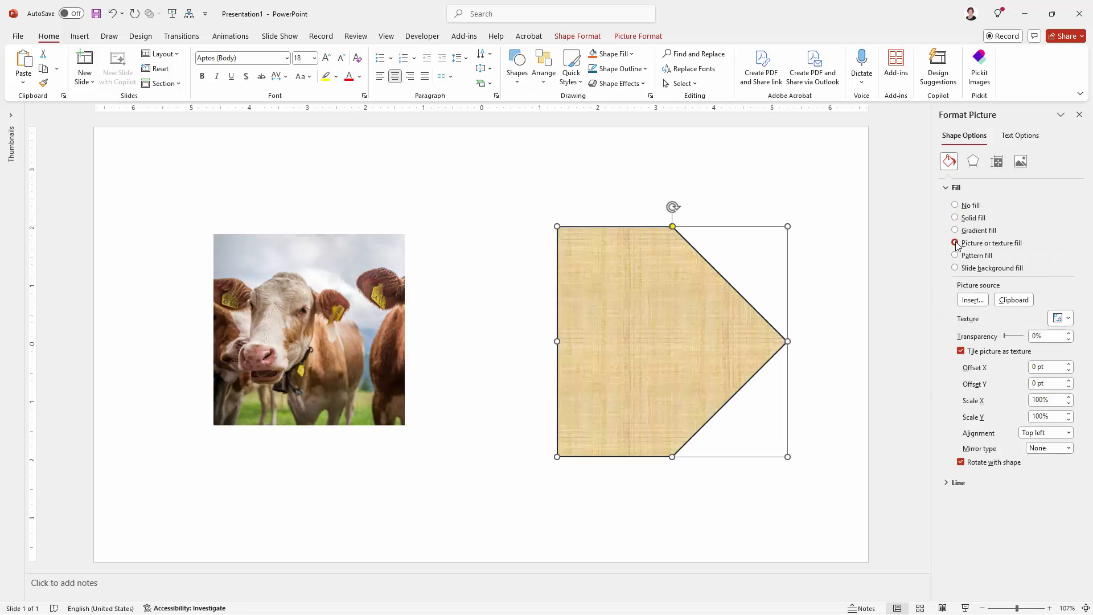
Fill the arrow with the clipboard cow photo and uncheck Rotate with shape, testing by rotating
click(1010, 301)
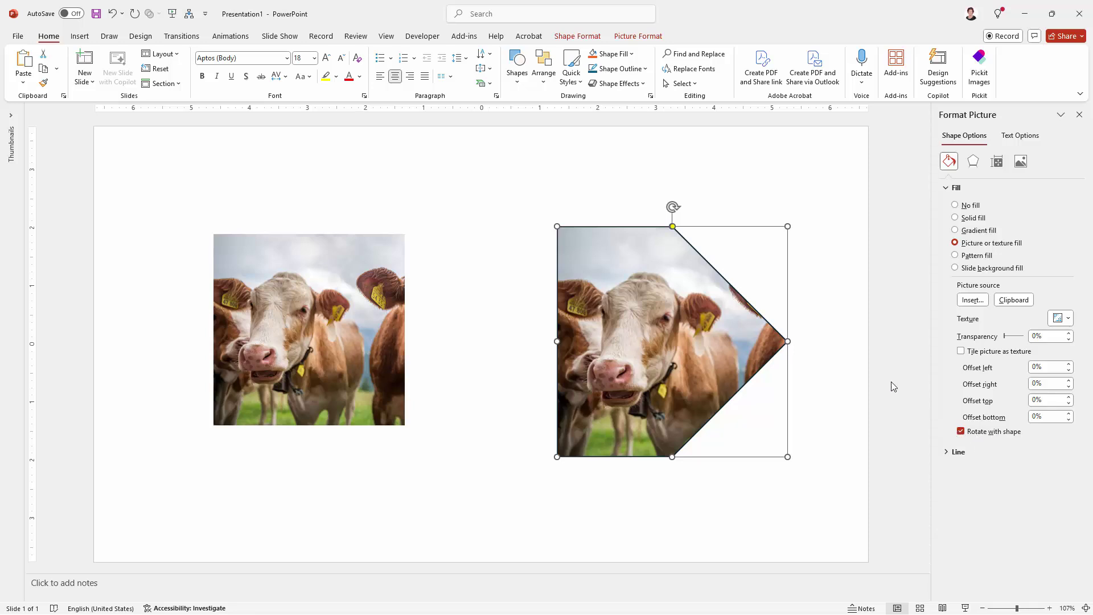
drag(673, 207, 556, 275)
key(ctrl+z)
click(962, 431)
drag(673, 206, 674, 232)
Move the cow-filled arrow slightly left and check its size on Shape Format
click(823, 426)
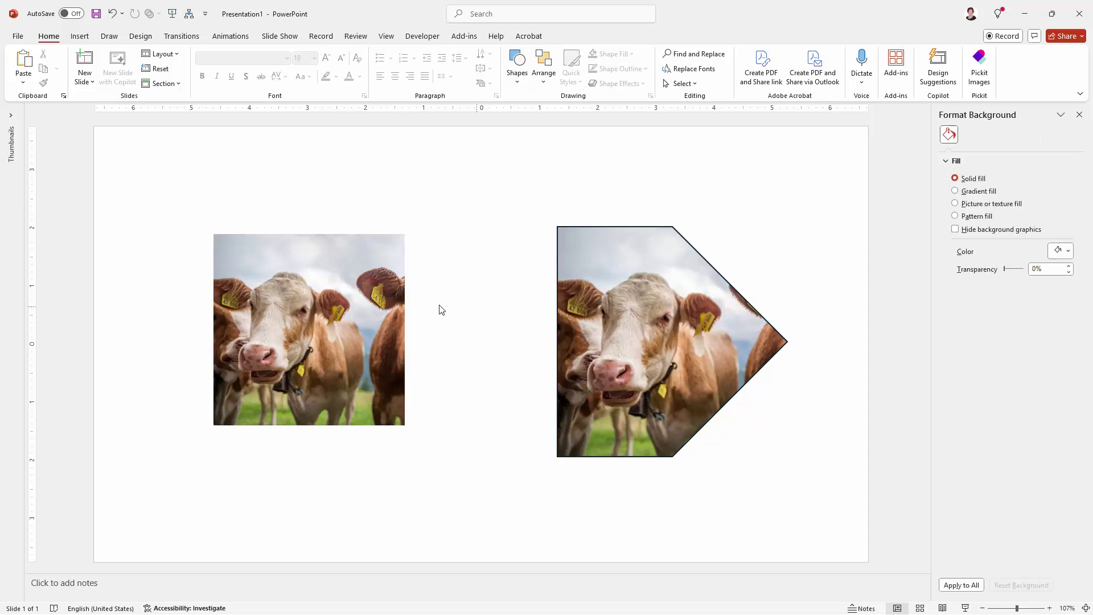
drag(599, 344, 553, 337)
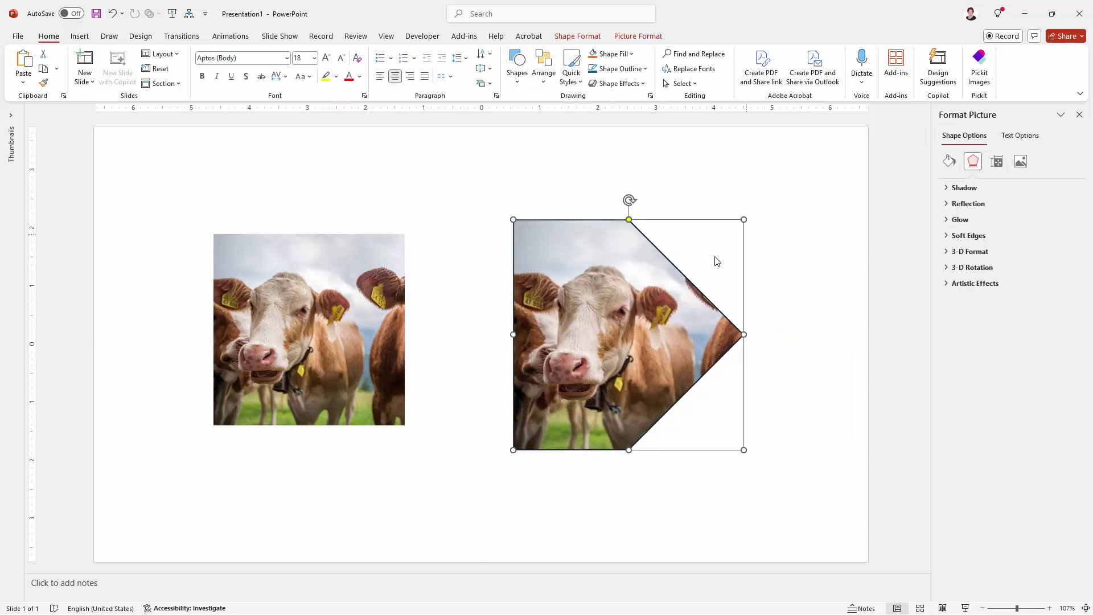
click(577, 36)
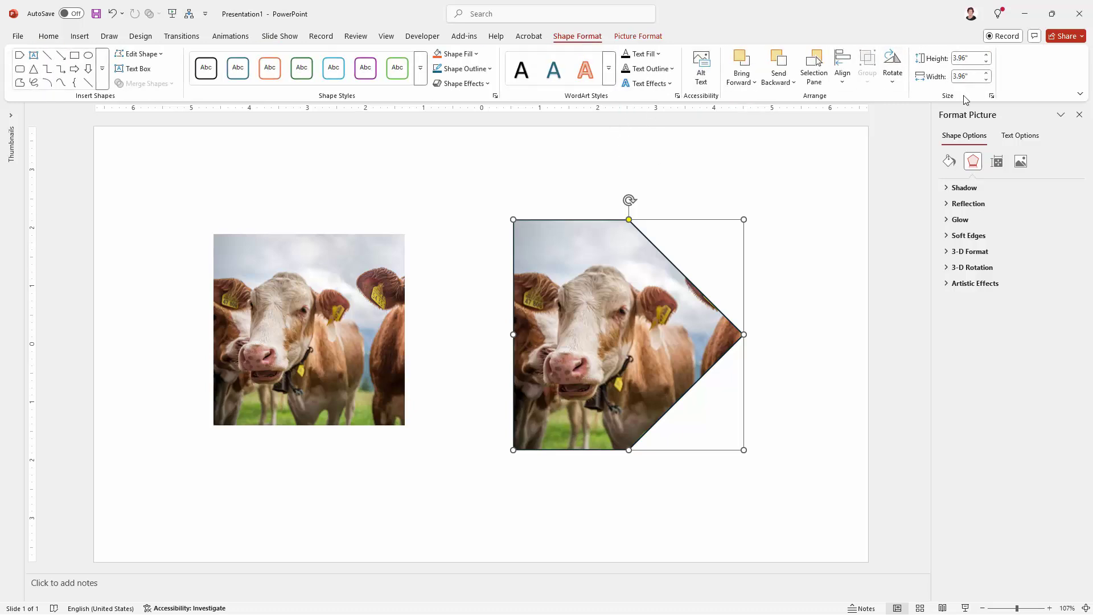
Select the square cow photo and view its Crop options without changing anything
click(279, 294)
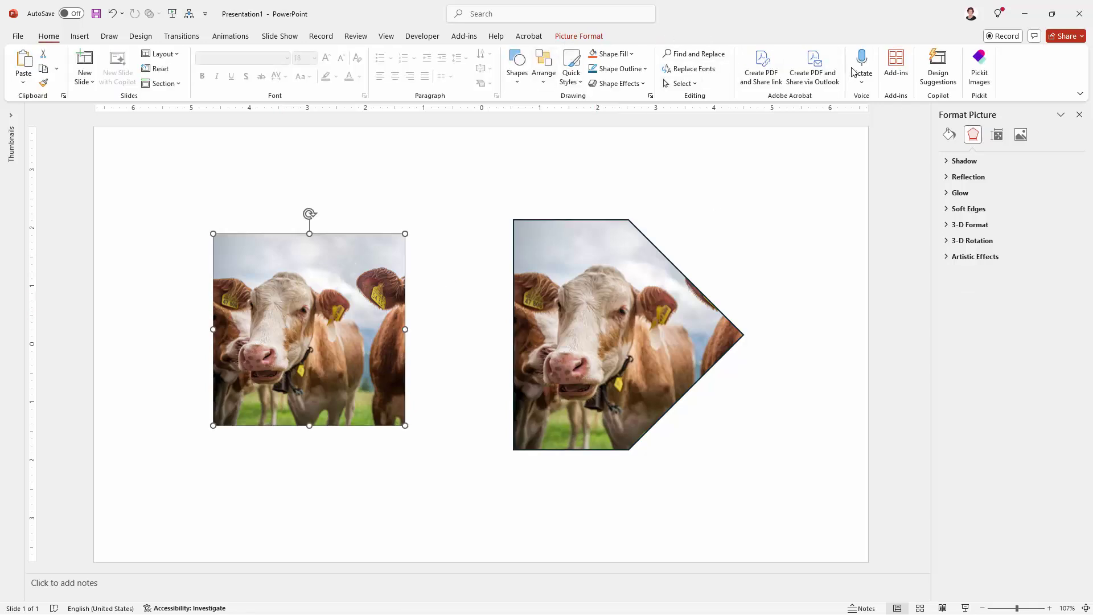
click(578, 36)
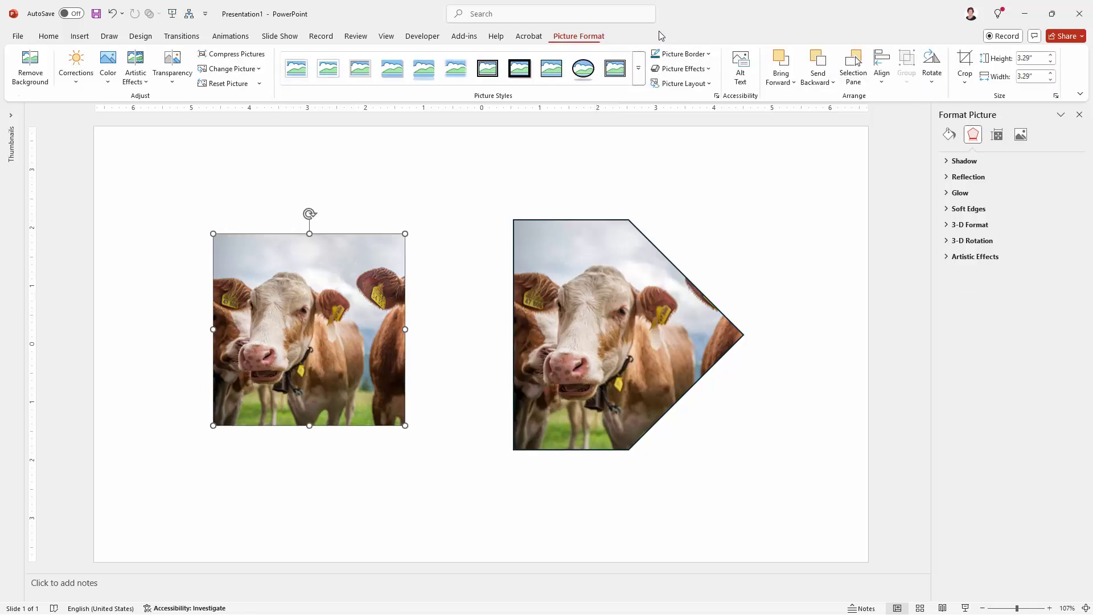
click(964, 79)
mouse_move(985, 134)
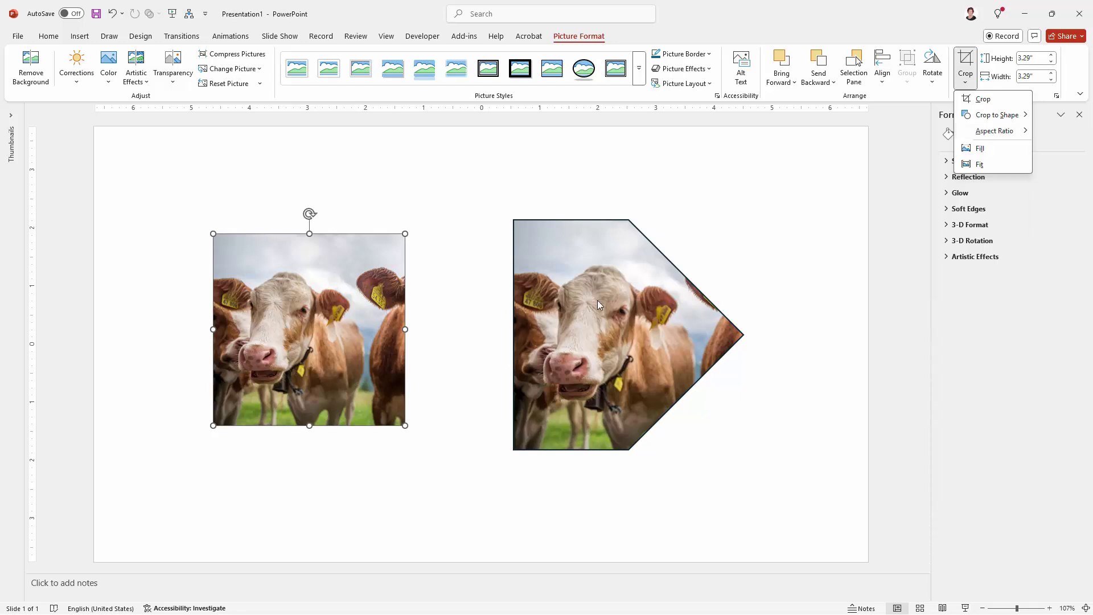
click(749, 302)
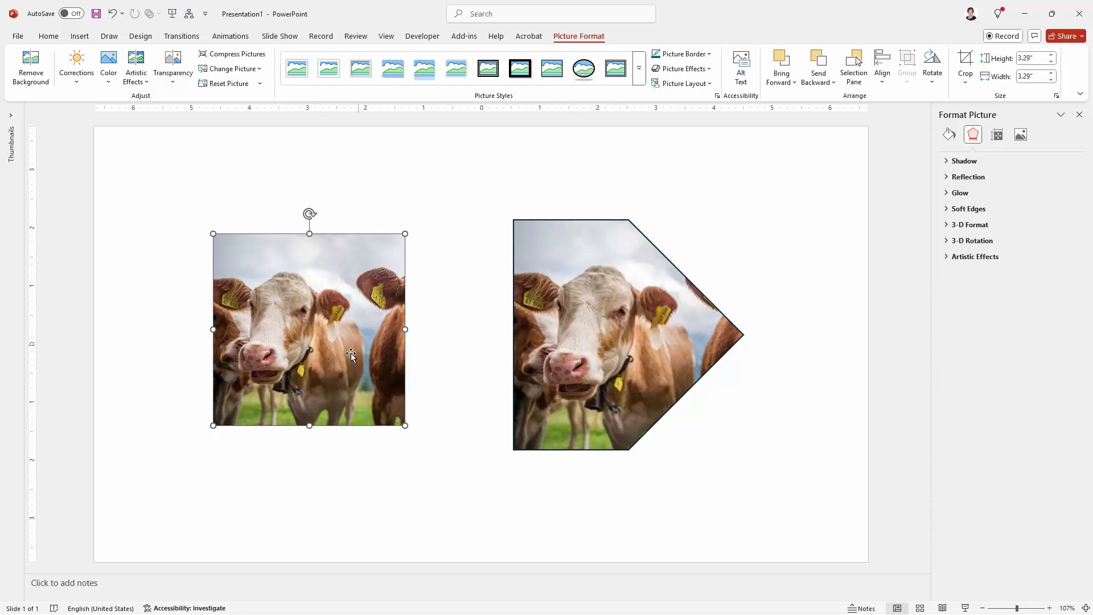
Delete the square cow photo, then test-rotate the arrow to confirm the fill stays upright
key(Delete)
click(626, 216)
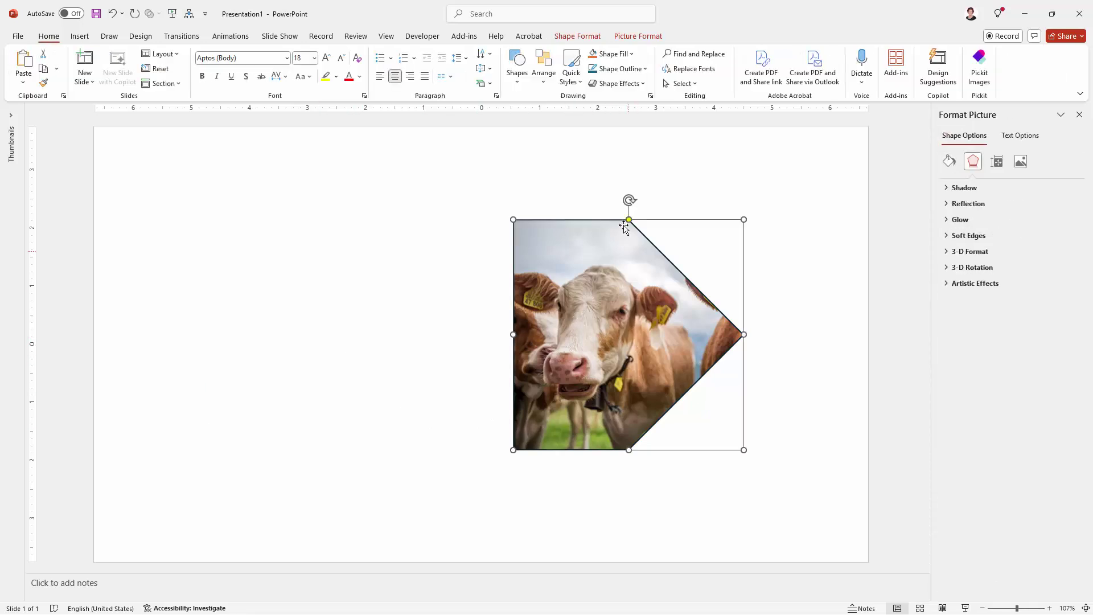
drag(629, 200, 629, 228)
click(433, 323)
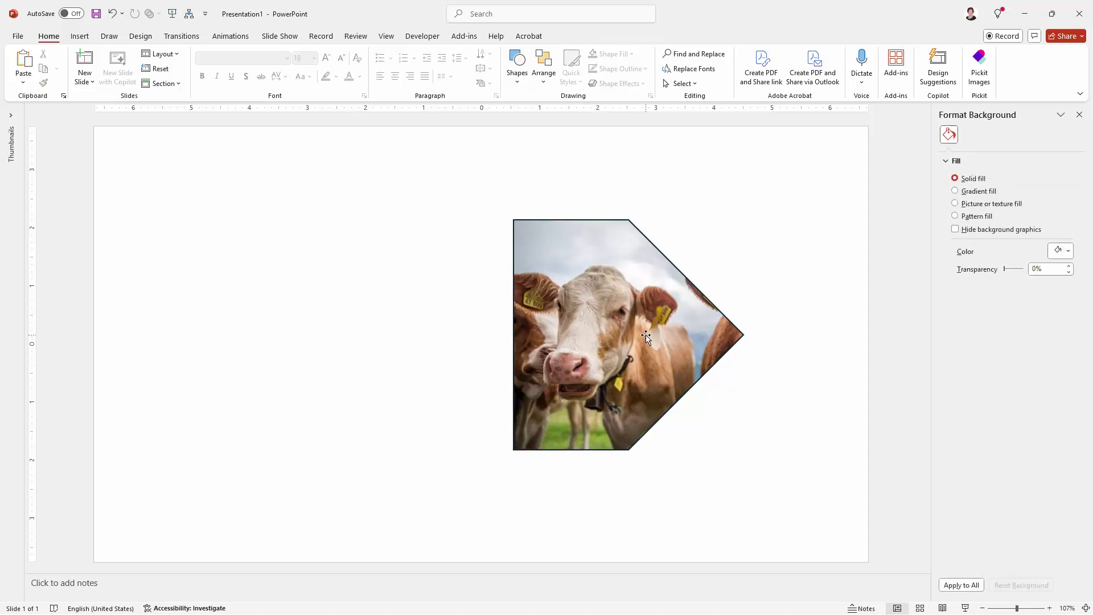